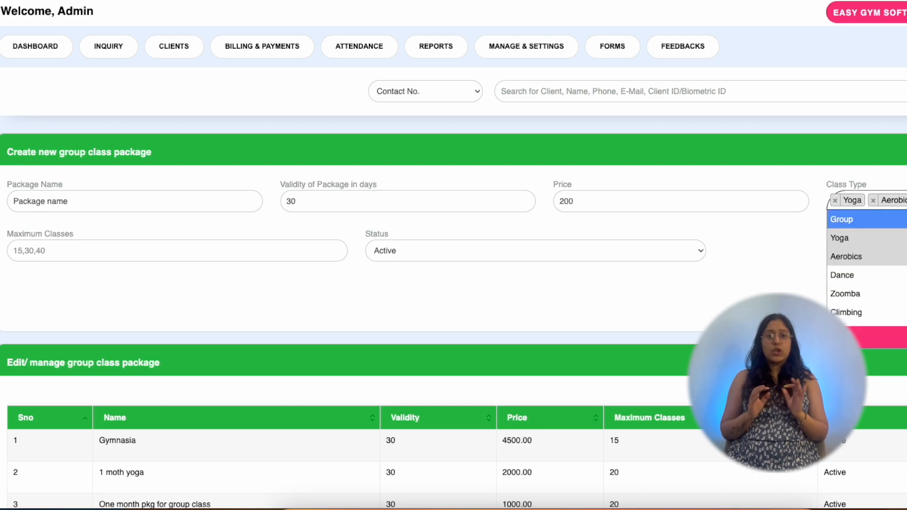
Enter 10 as Maximum Classes and submit the new group class package
{"action": "left_click", "coordinate": [206, 267]}
{"action": "left_click", "coordinate": [203, 247]}
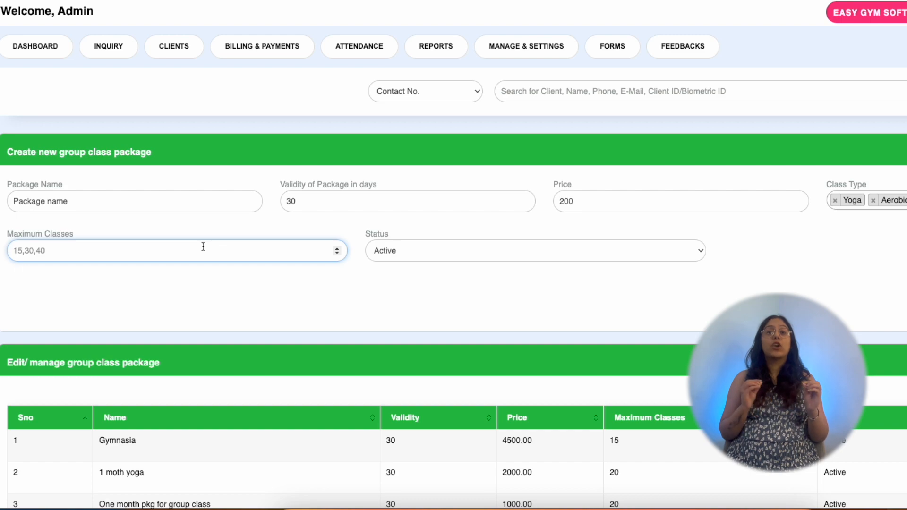
{"action": "type", "text": "10"}
{"action": "key", "text": "Tab"}
{"action": "key", "text": "Tab"}
{"action": "key", "text": "Return"}
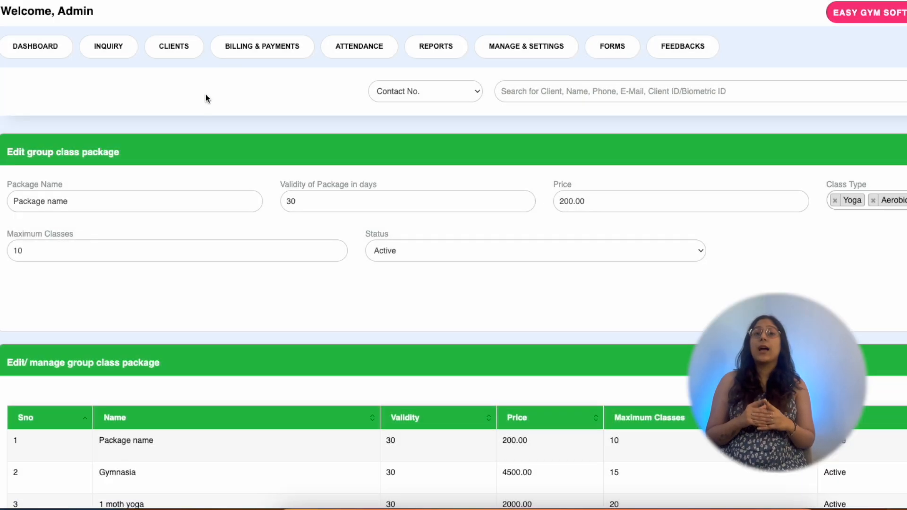
{"action": "mouse_move", "coordinate": [234, 54]}
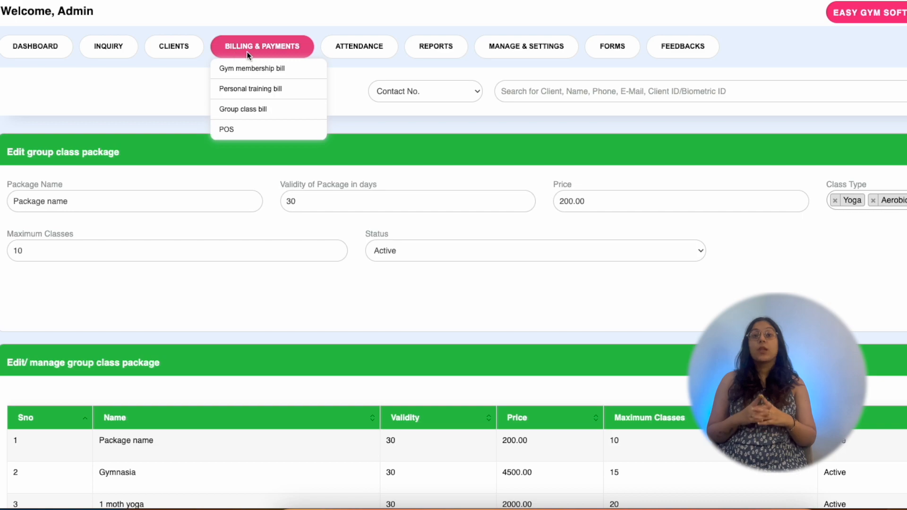
Start a new group class bill and choose to add a new client
{"action": "left_click", "coordinate": [273, 111]}
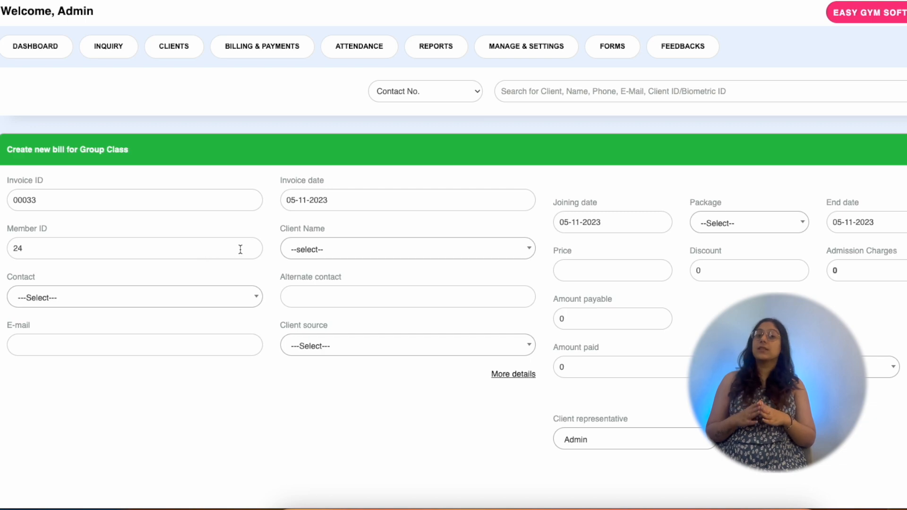
{"action": "left_click", "coordinate": [314, 251]}
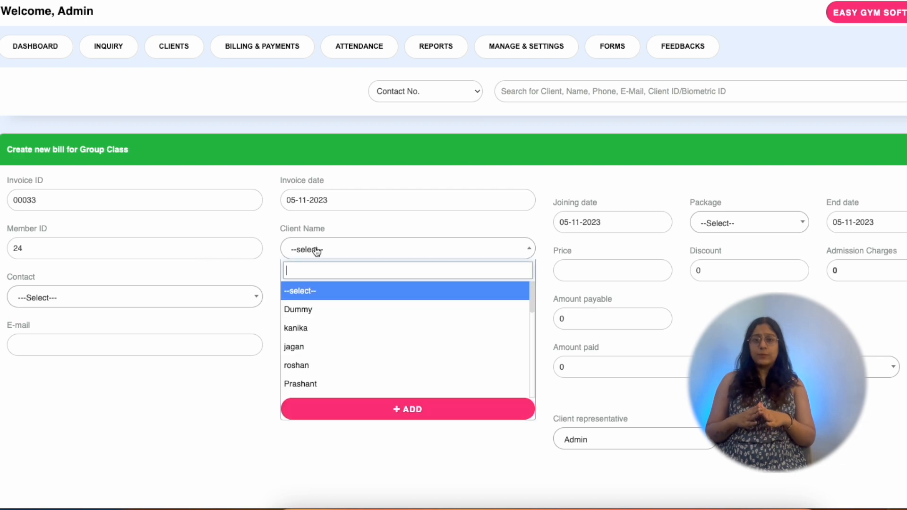
{"action": "left_click", "coordinate": [341, 403]}
Enter the test client's name and contact number, leaving the e-mail blank
{"action": "left_click", "coordinate": [358, 72]}
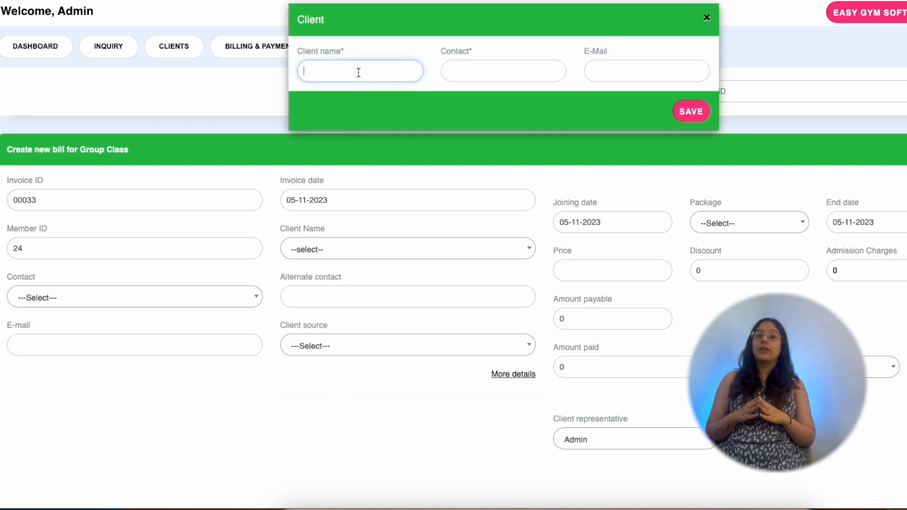
{"action": "type", "text": "new cli"}
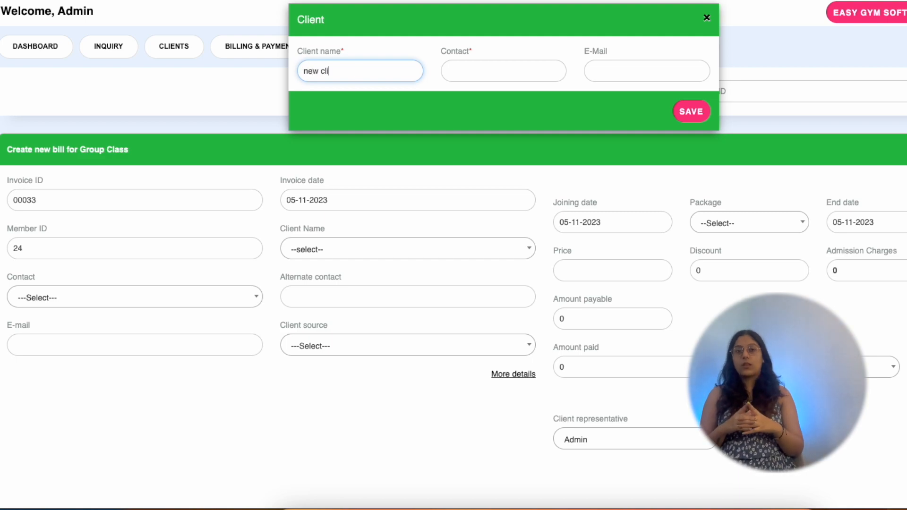
{"action": "type", "text": "ent test"}
{"action": "key", "text": "Tab"}
{"action": "key", "text": "Tab"}
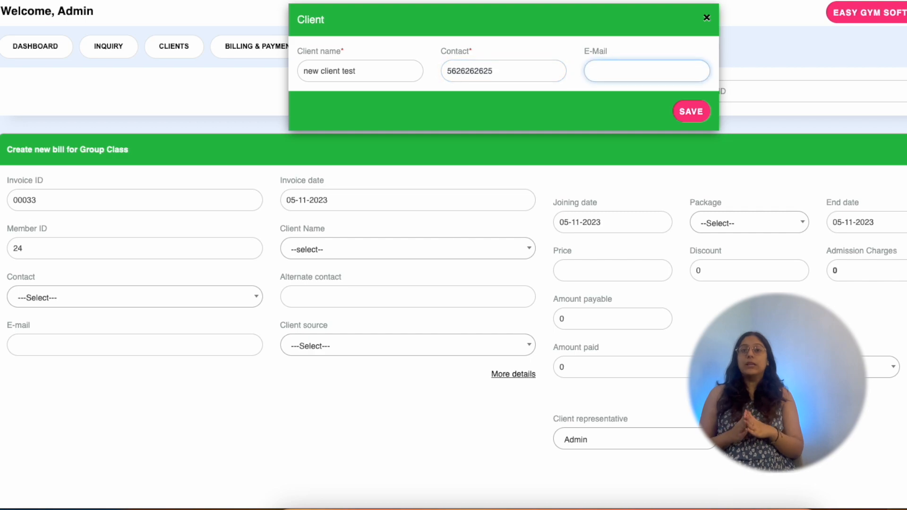
{"action": "key", "text": "Tab"}
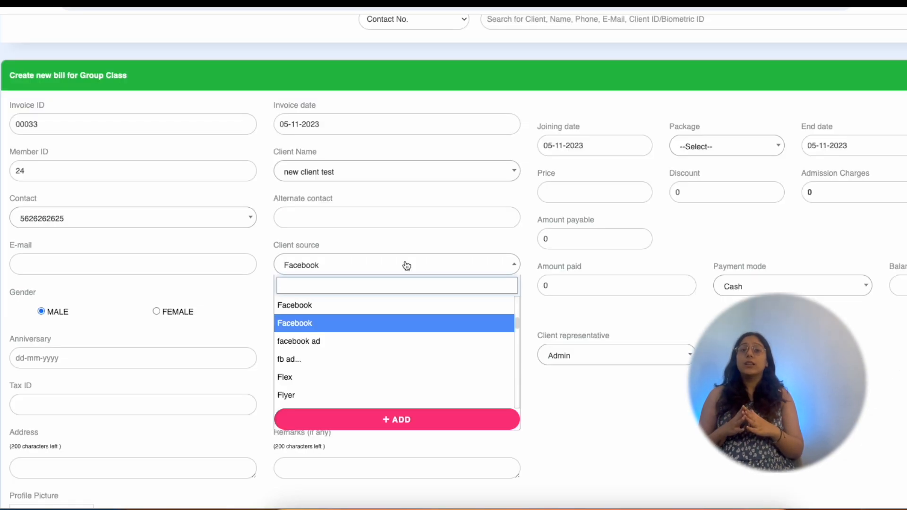
{"action": "left_click", "coordinate": [140, 304]}
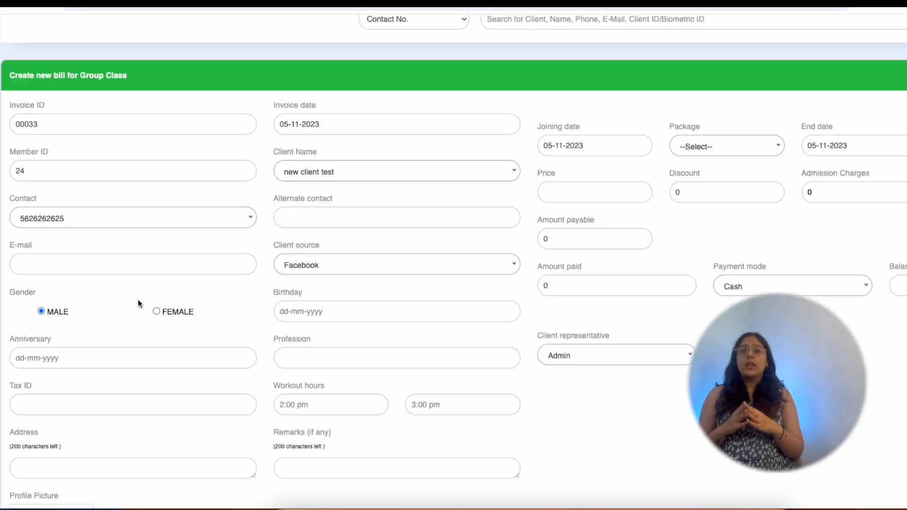
Set the client's birthday to 05-11-2023 and anniversary to 06-11-2023
{"action": "left_click", "coordinate": [307, 306]}
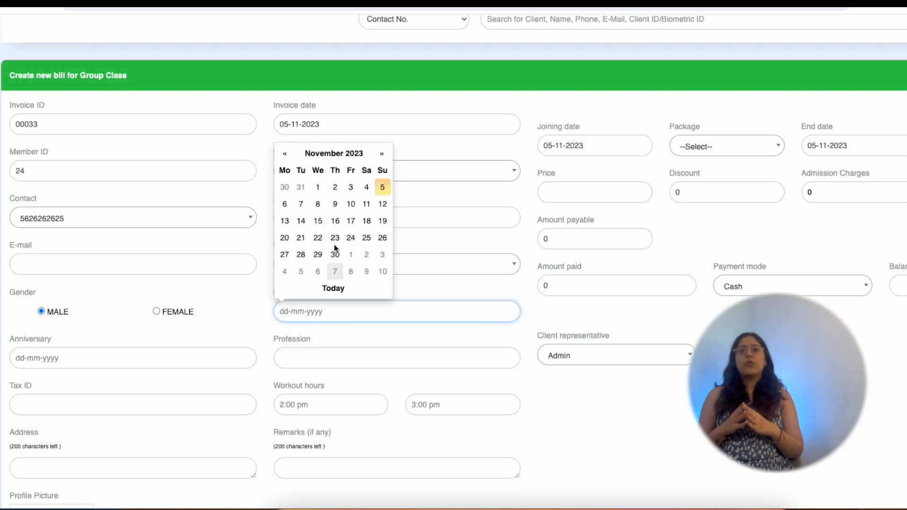
{"action": "left_click", "coordinate": [383, 184]}
{"action": "left_click", "coordinate": [144, 364]}
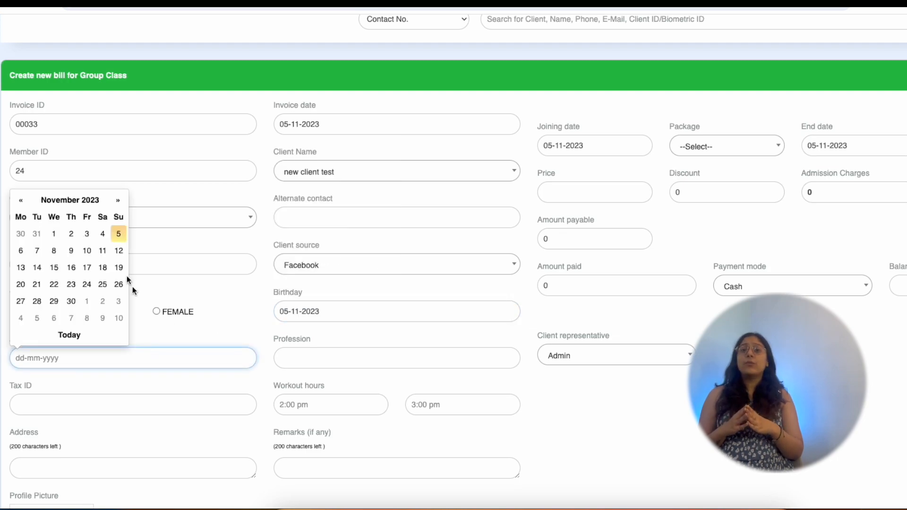
{"action": "left_click", "coordinate": [21, 250]}
{"action": "scroll", "coordinate": [199, 349], "scroll_direction": "down", "scroll_amount": 2}
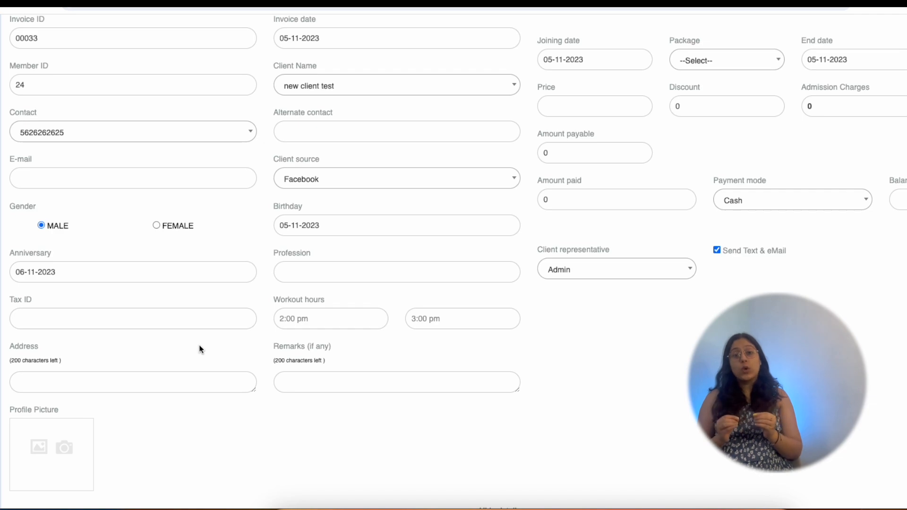
Enter doctor as the profession and pass through workout hours, address and remarks
{"action": "left_click", "coordinate": [336, 269]}
{"action": "type", "text": "doct"}
{"action": "type", "text": "or"}
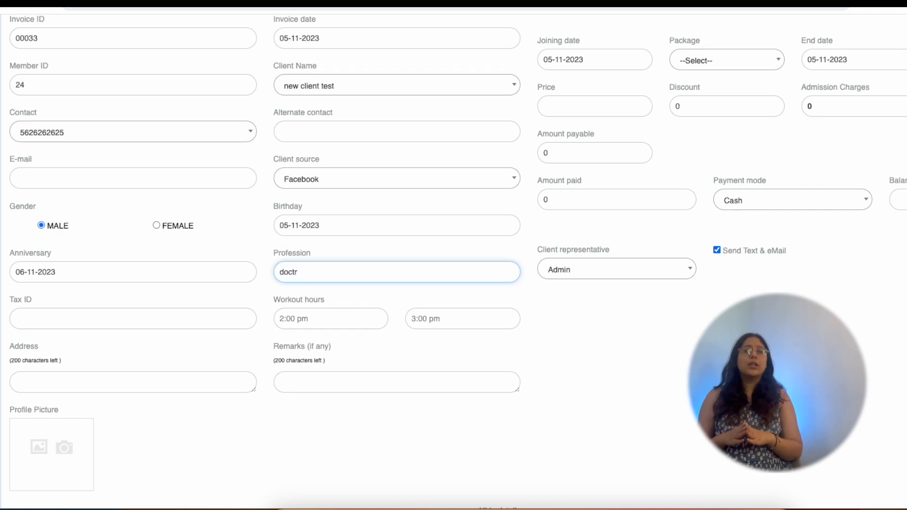
{"action": "key", "text": "Tab"}
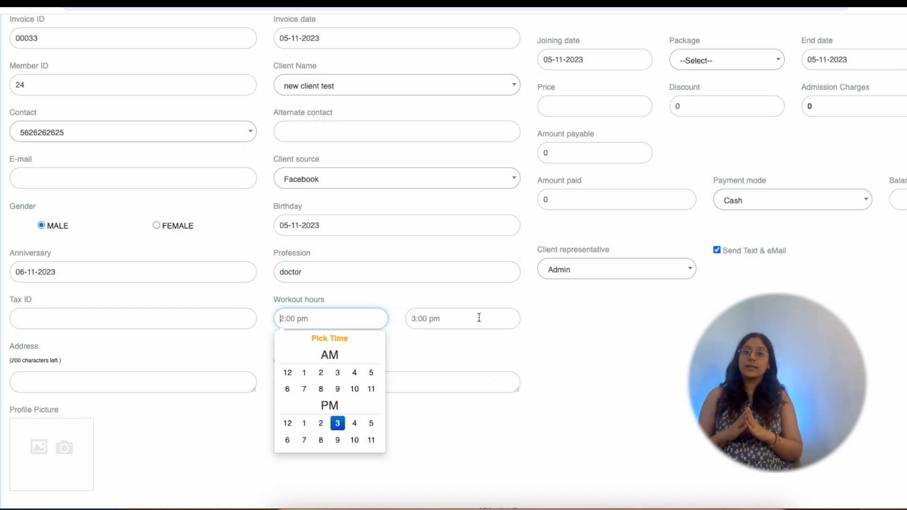
{"action": "left_click", "coordinate": [480, 318]}
{"action": "left_click", "coordinate": [127, 385]}
{"action": "left_click", "coordinate": [296, 380]}
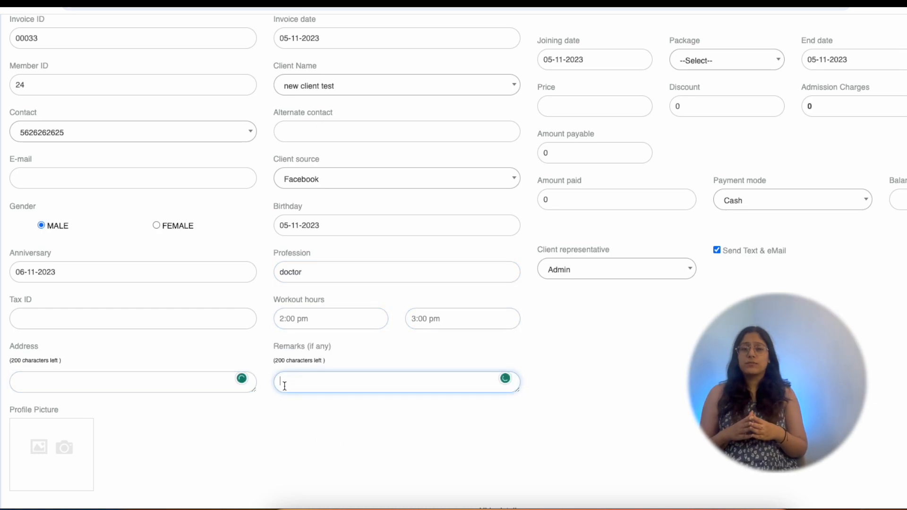
{"action": "scroll", "coordinate": [139, 443], "scroll_direction": "down", "scroll_amount": 1}
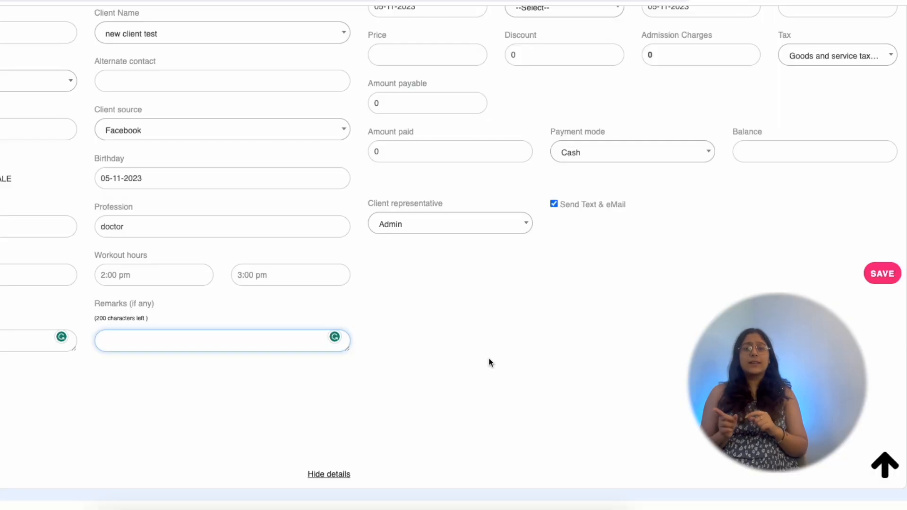
{"action": "scroll", "coordinate": [488, 362], "scroll_direction": "up", "scroll_amount": 5}
Search the package list and select the saved group class package for the bill
{"action": "left_click", "coordinate": [561, 233]}
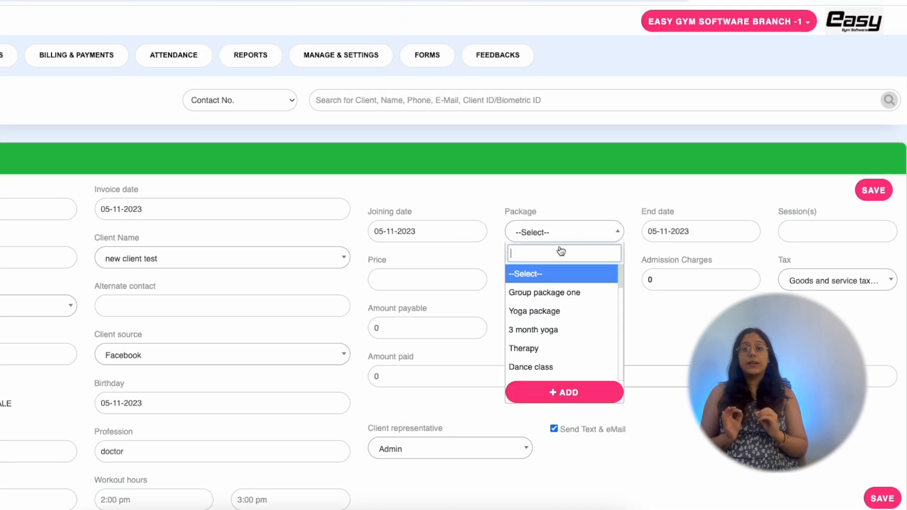
{"action": "scroll", "coordinate": [561, 347], "scroll_direction": "down", "scroll_amount": 3}
{"action": "type", "text": "new"}
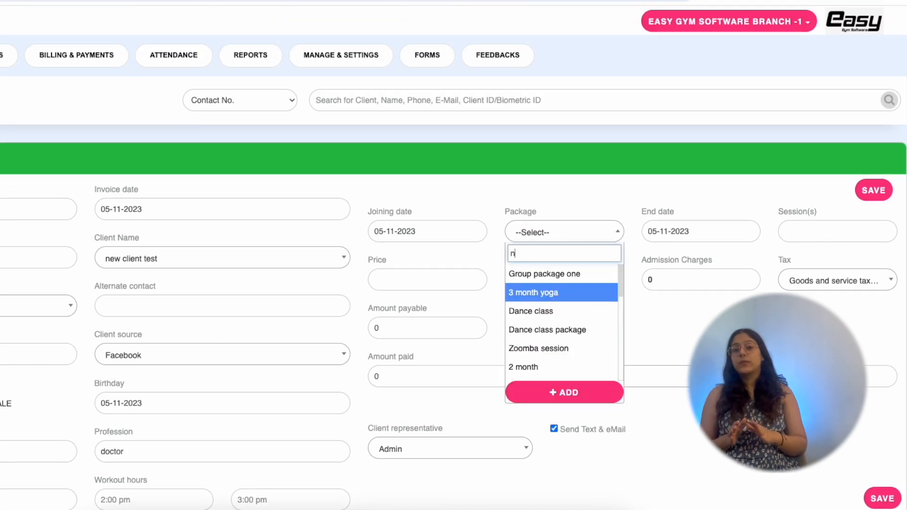
{"action": "key", "text": "BackSpace"}
{"action": "key", "text": "BackSpace"}
{"action": "key", "text": "BackSpace"}
{"action": "type", "text": "pac"}
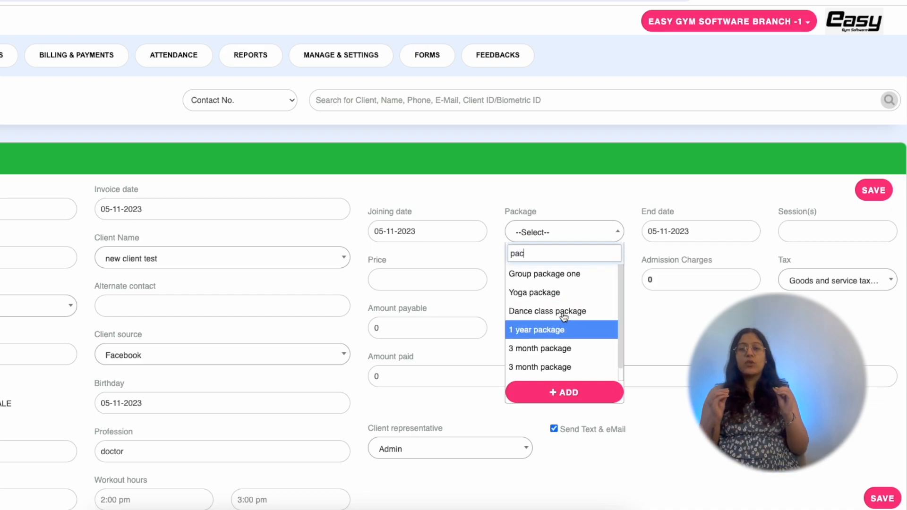
{"action": "scroll", "coordinate": [562, 321], "scroll_direction": "down", "scroll_amount": 1}
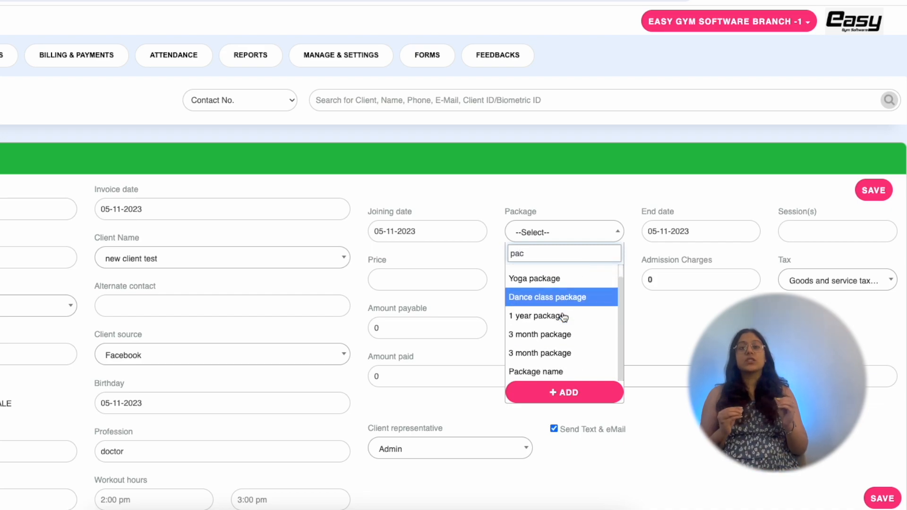
{"action": "left_click", "coordinate": [556, 374]}
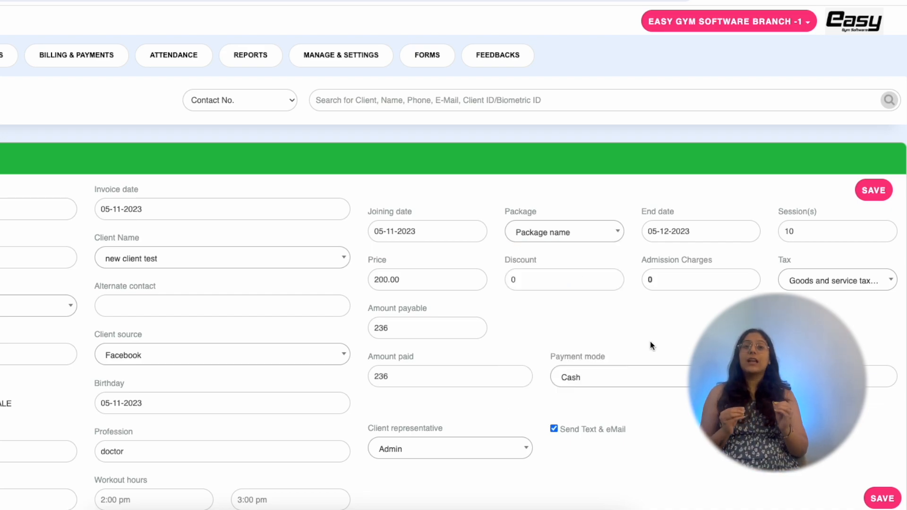
Apply a 50 discount and choose the tax option, leaving 150 payable
{"action": "double_click", "coordinate": [797, 237]}
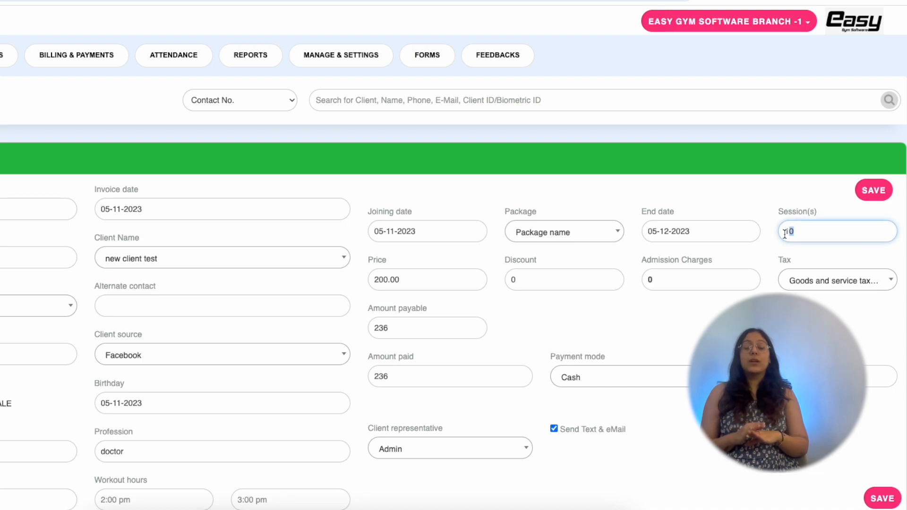
{"action": "double_click", "coordinate": [512, 281]}
{"action": "type", "text": "50"}
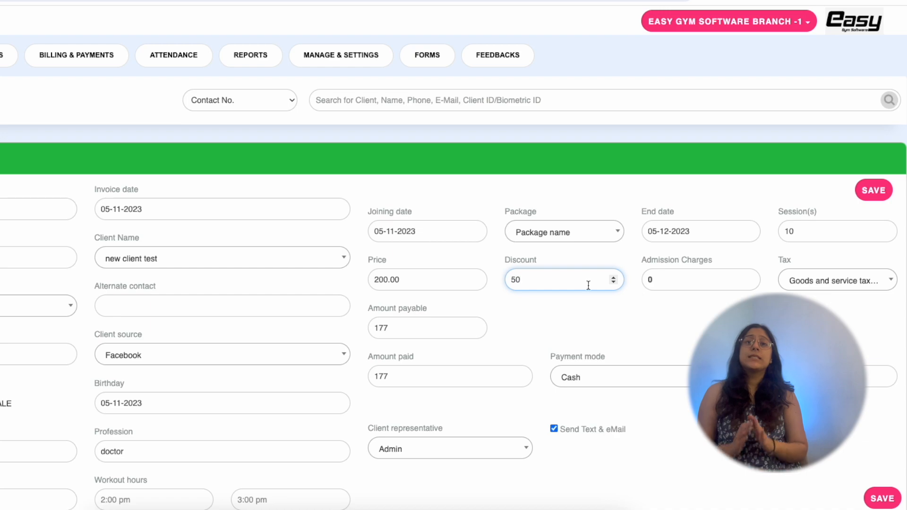
{"action": "left_click", "coordinate": [790, 283]}
{"action": "left_click", "coordinate": [831, 378]}
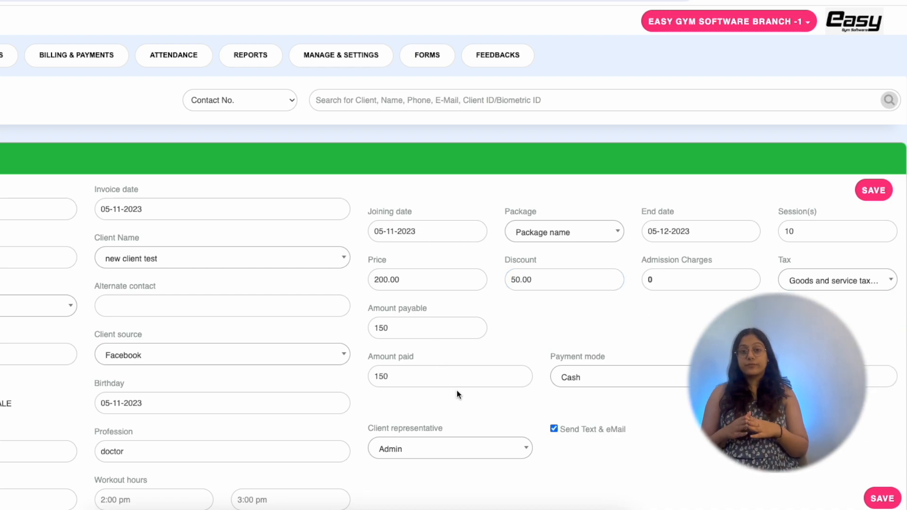
{"action": "scroll", "coordinate": [457, 392], "scroll_direction": "down", "scroll_amount": 3}
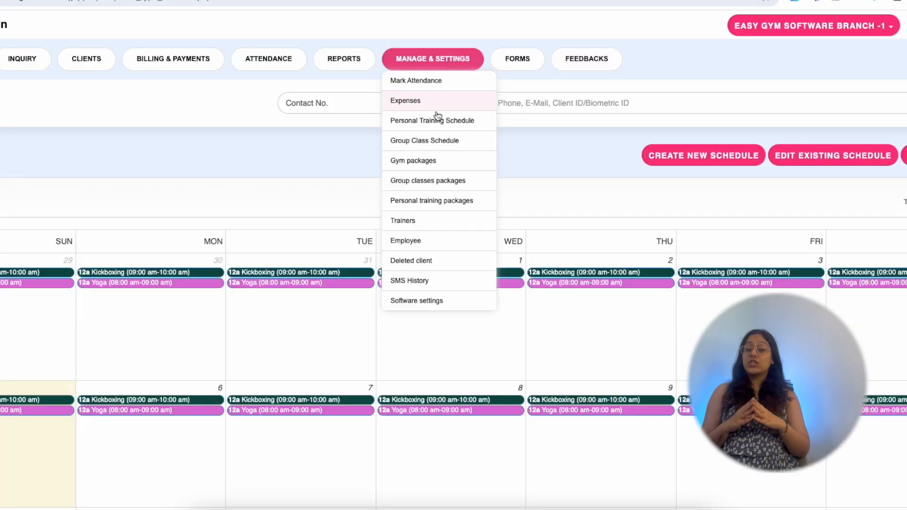
In Group Class Schedule, open Monday 6's Yoga booking and browse clients without choosing one
{"action": "left_click", "coordinate": [434, 141]}
{"action": "scroll", "coordinate": [510, 170], "scroll_direction": "down", "scroll_amount": 1}
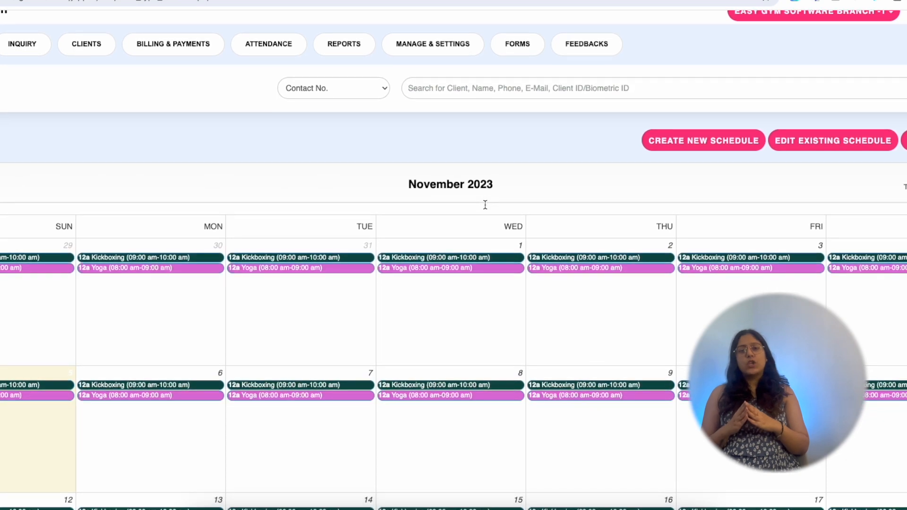
{"action": "scroll", "coordinate": [485, 205], "scroll_direction": "down", "scroll_amount": 3}
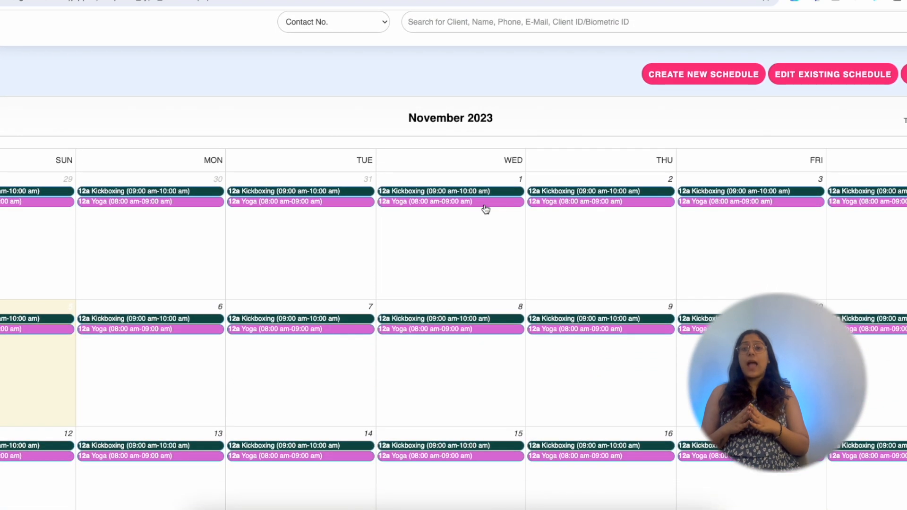
{"action": "scroll", "coordinate": [485, 208], "scroll_direction": "down", "scroll_amount": 5}
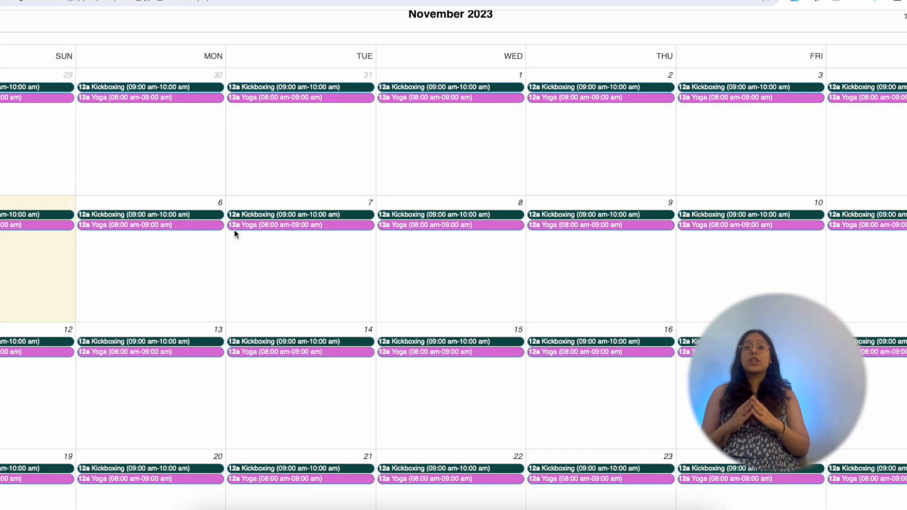
{"action": "left_click", "coordinate": [170, 226]}
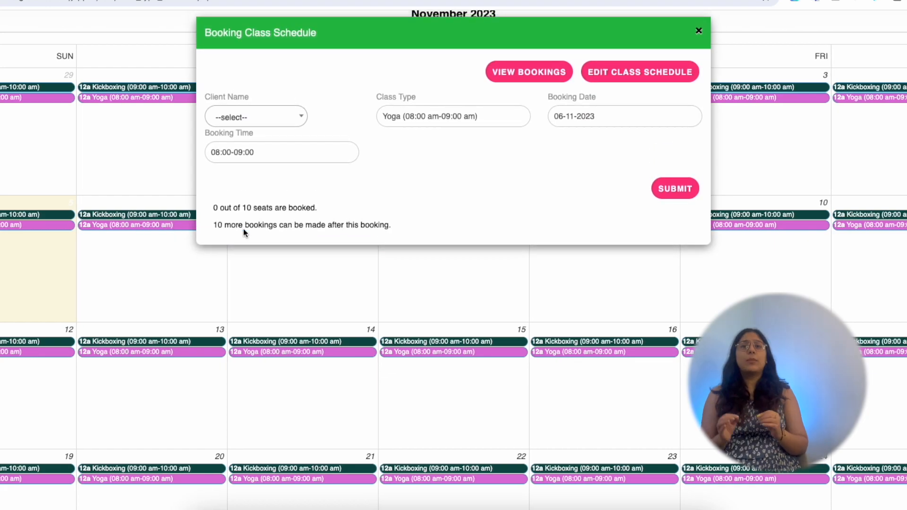
{"action": "left_click", "coordinate": [258, 121]}
{"action": "left_click", "coordinate": [361, 166]}
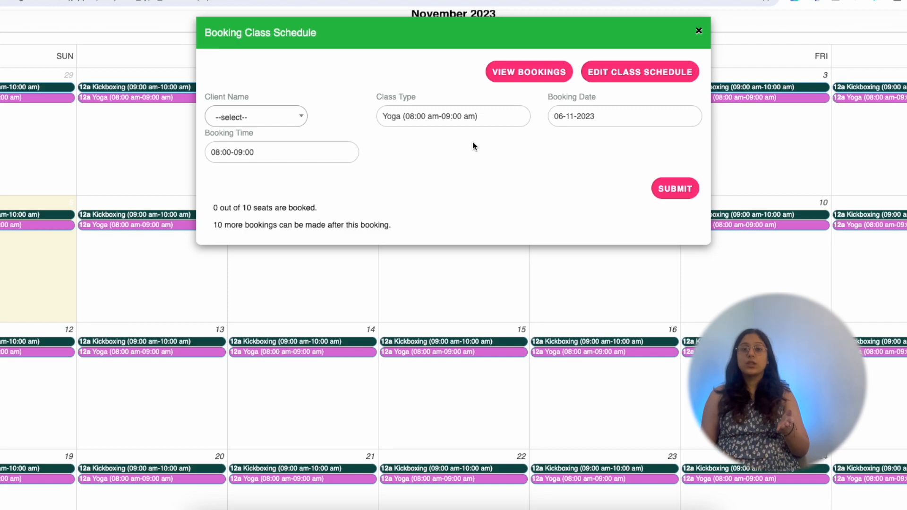
Review the existing Yoga class schedule's booking settings, then start a new class schedule
{"action": "left_click", "coordinate": [631, 80]}
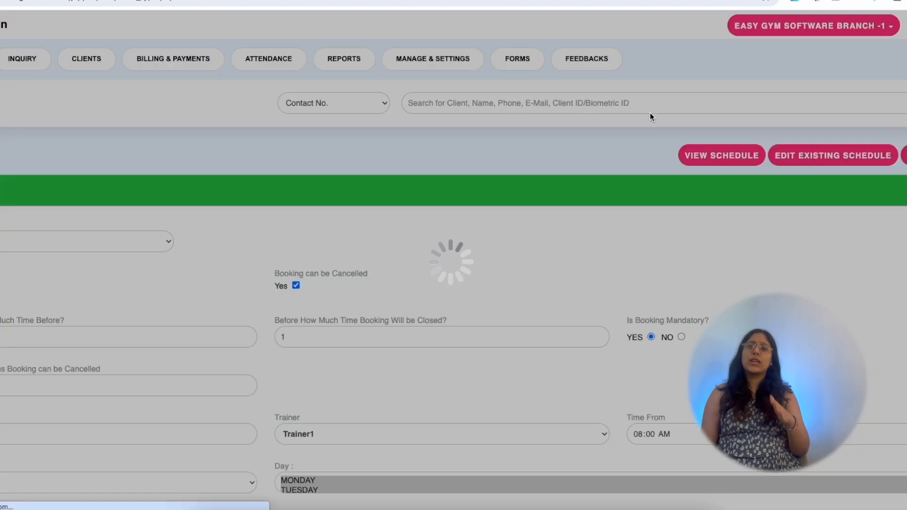
{"action": "scroll", "coordinate": [558, 234], "scroll_direction": "down", "scroll_amount": 2}
{"action": "scroll", "coordinate": [557, 237], "scroll_direction": "down", "scroll_amount": 2}
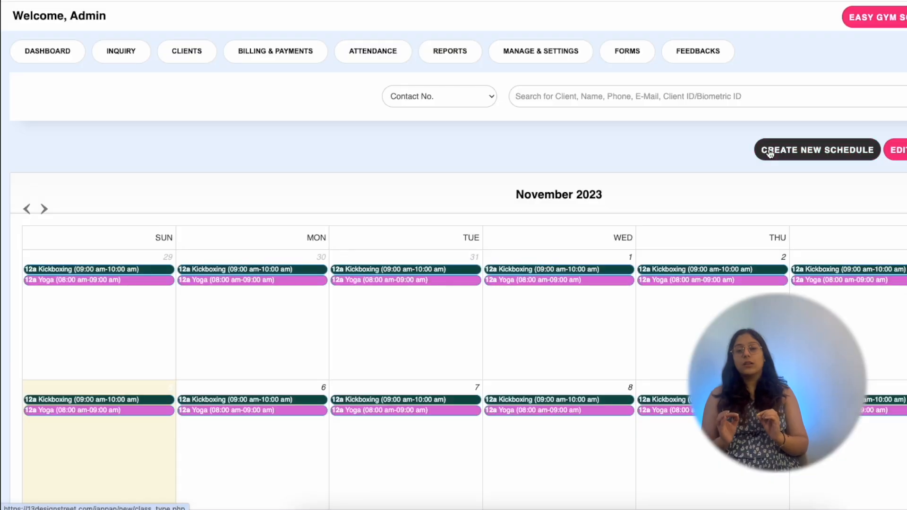
{"action": "left_click", "coordinate": [770, 151]}
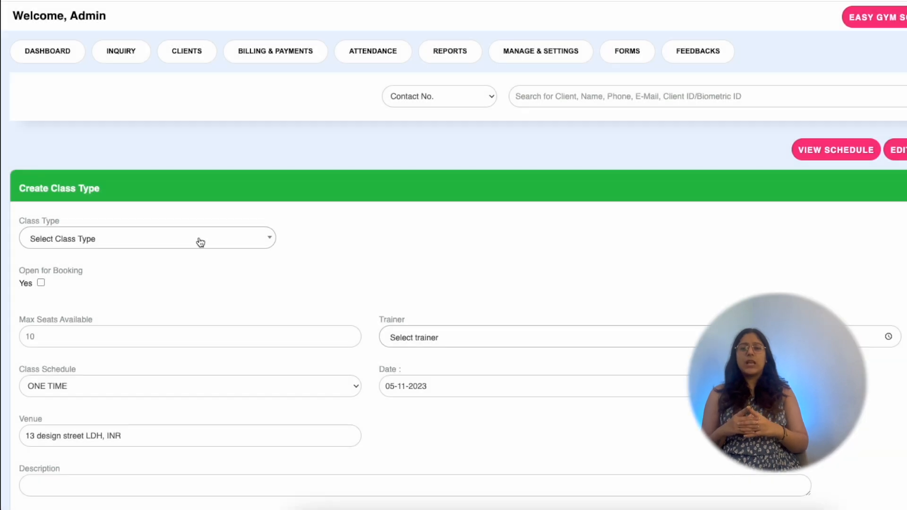
Choose Yoga as the class type and tick Open for Booking and Booking can be Cancelled
{"action": "left_click", "coordinate": [200, 242]}
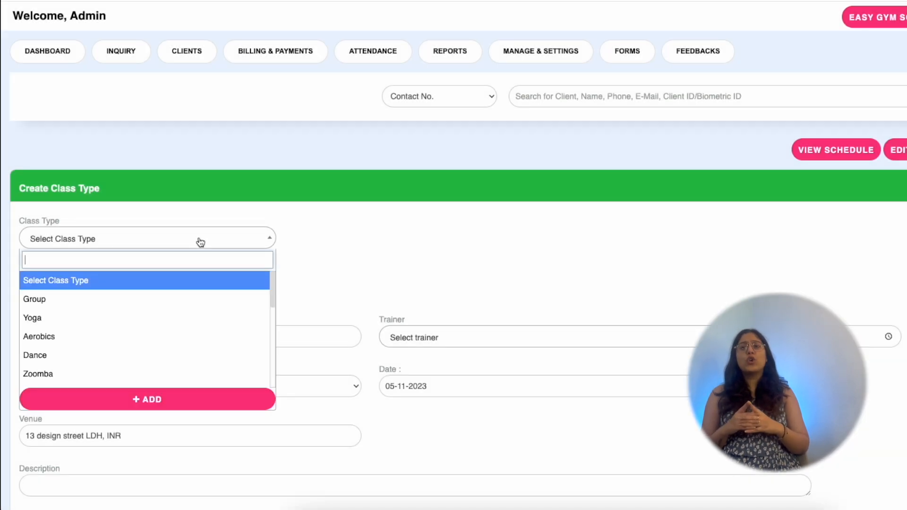
{"action": "left_click", "coordinate": [148, 318]}
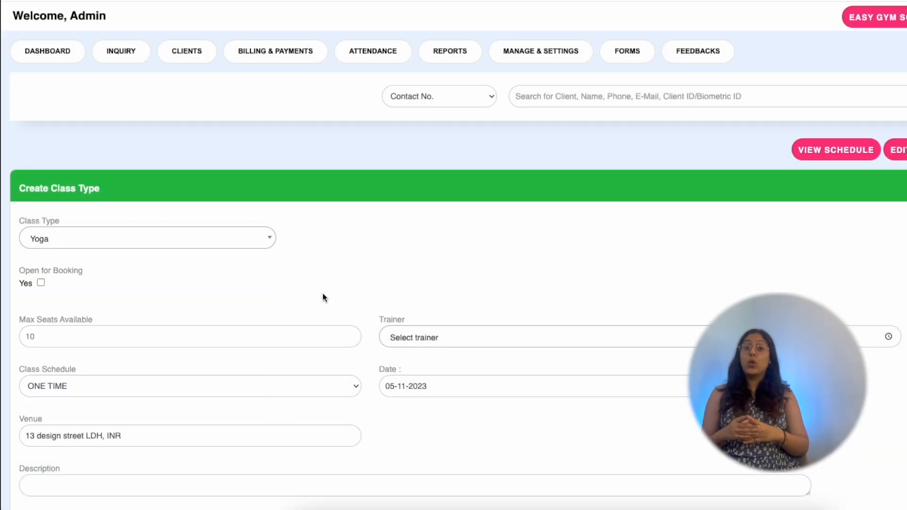
{"action": "scroll", "coordinate": [322, 293], "scroll_direction": "down", "scroll_amount": 3}
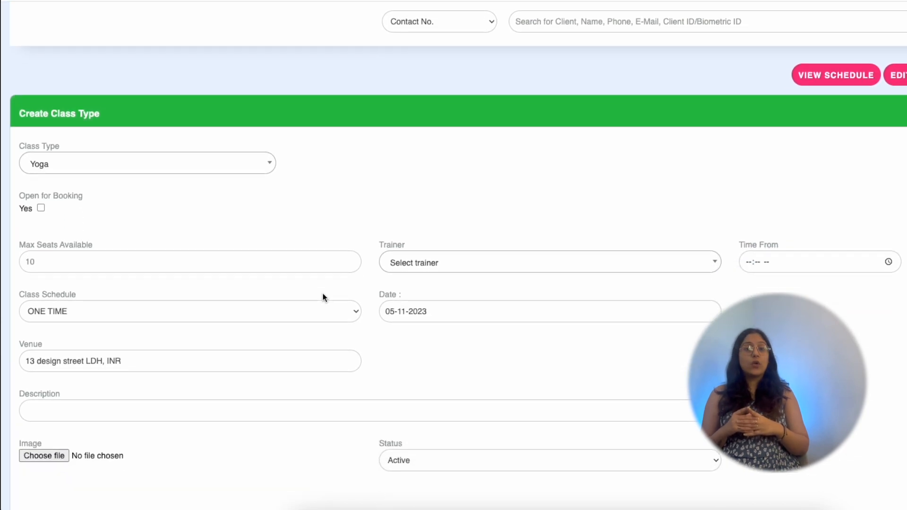
{"action": "left_click", "coordinate": [41, 209]}
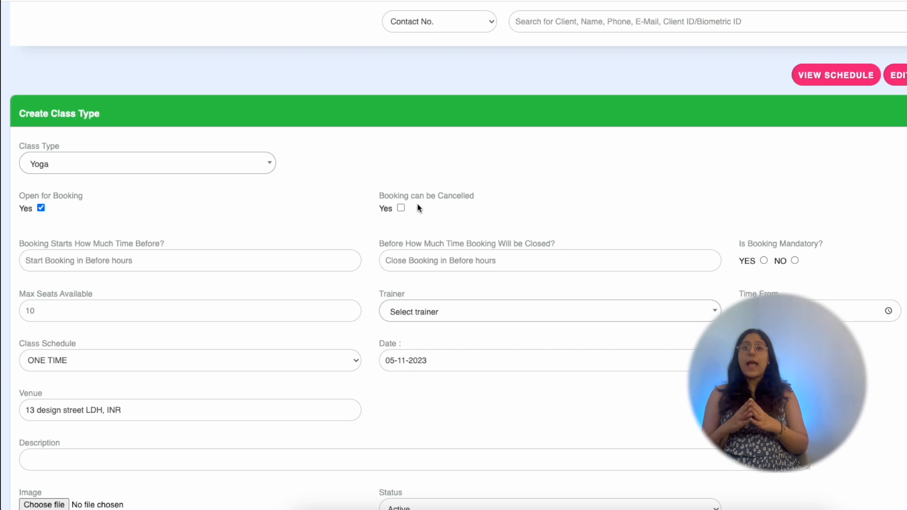
{"action": "left_click", "coordinate": [400, 208]}
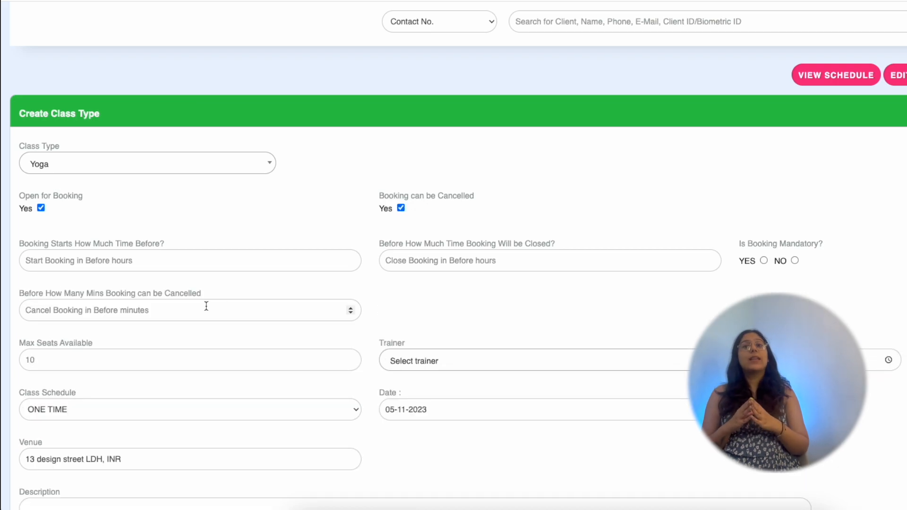
Open booking 48 hours before, close it 1 hour before, and make booking mandatory
{"action": "left_click", "coordinate": [208, 264]}
{"action": "type", "text": "48"}
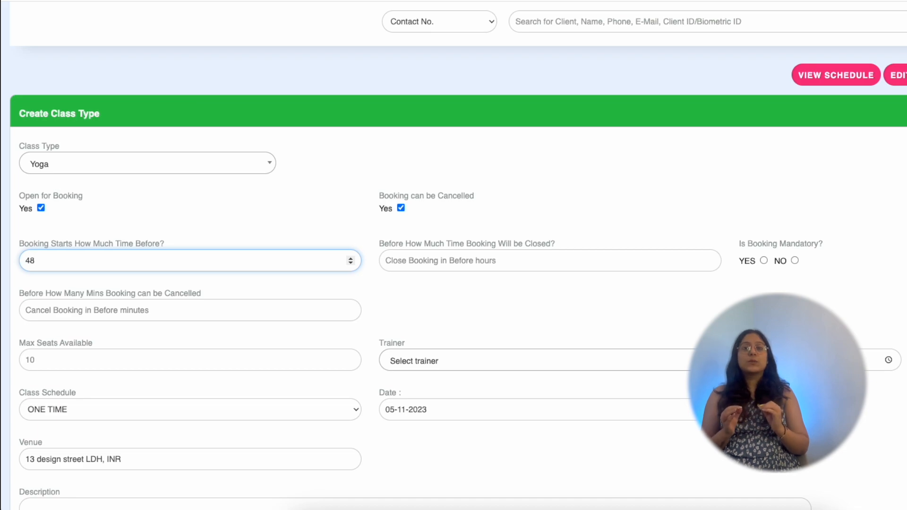
{"action": "left_click", "coordinate": [467, 251]}
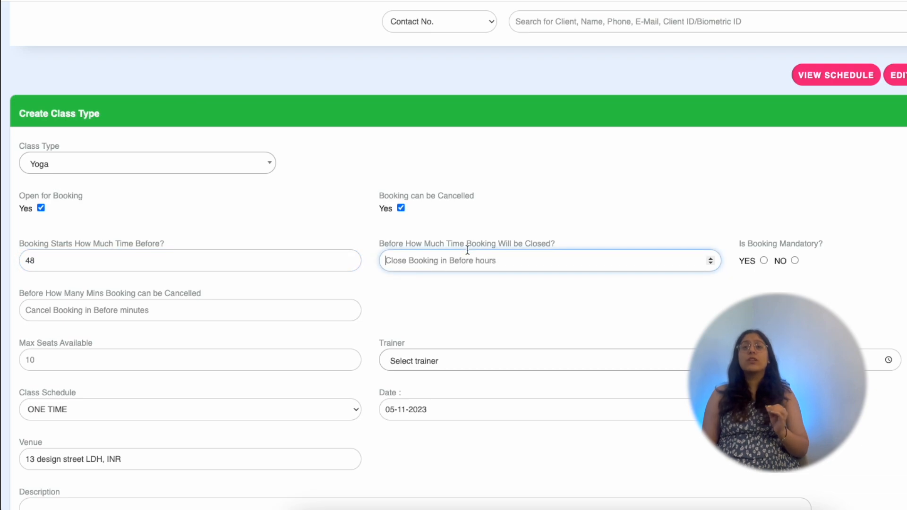
{"action": "type", "text": "1"}
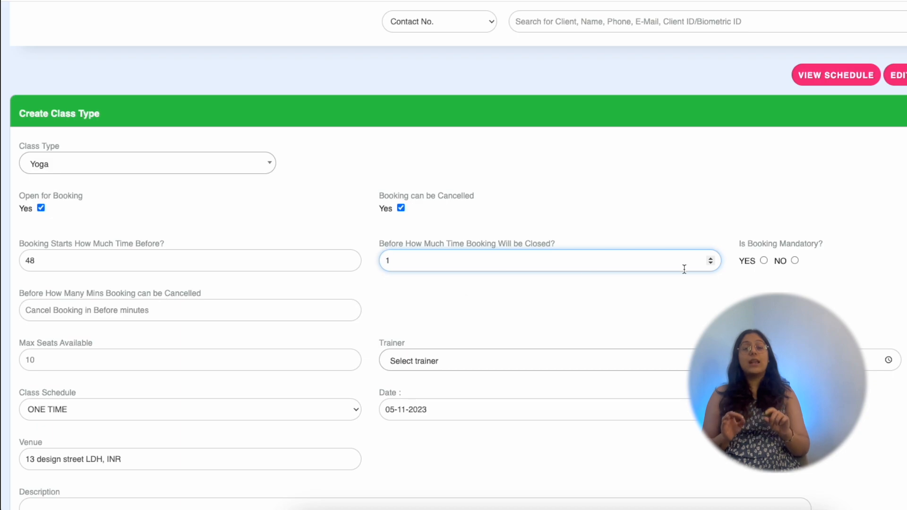
{"action": "left_click", "coordinate": [761, 260]}
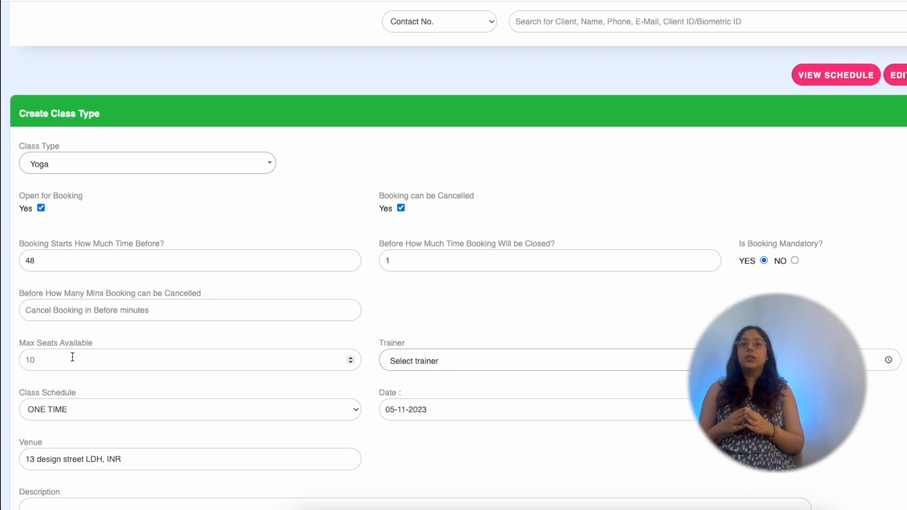
Allow cancellation up to 1 minute before class and set 10 maximum seats
{"action": "left_click", "coordinate": [91, 312]}
{"action": "type", "text": "1"}
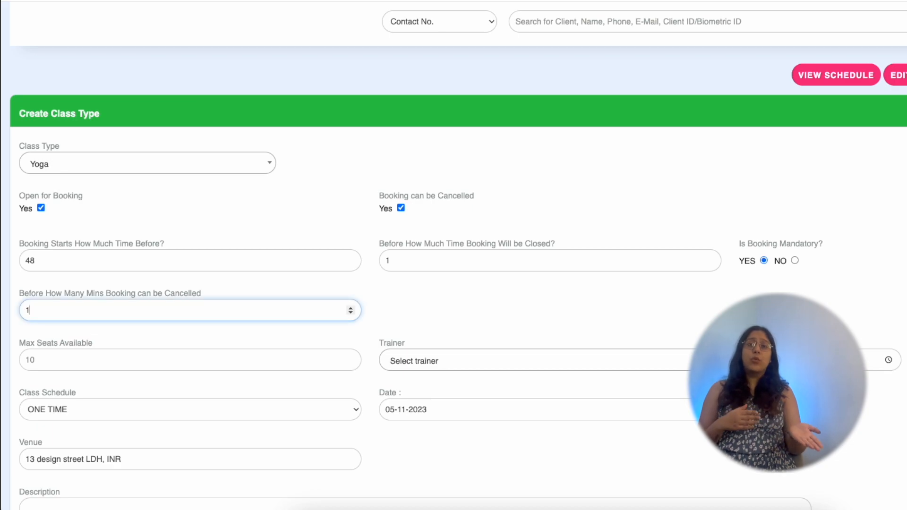
{"action": "left_click", "coordinate": [108, 370]}
{"action": "type", "text": "10"}
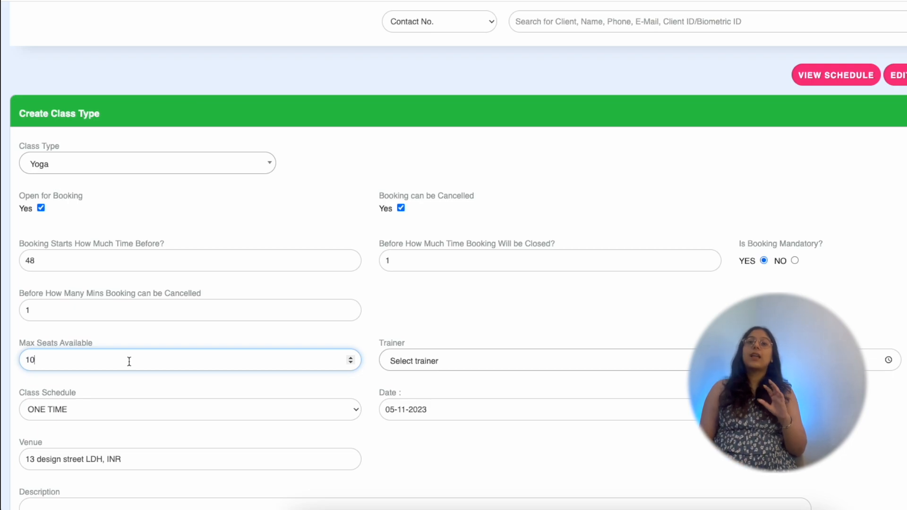
Assign trainer1, set an 11:00 AM start time, and keep the schedule as one time
{"action": "left_click", "coordinate": [424, 361]}
{"action": "scroll", "coordinate": [409, 402], "scroll_direction": "down", "scroll_amount": 5}
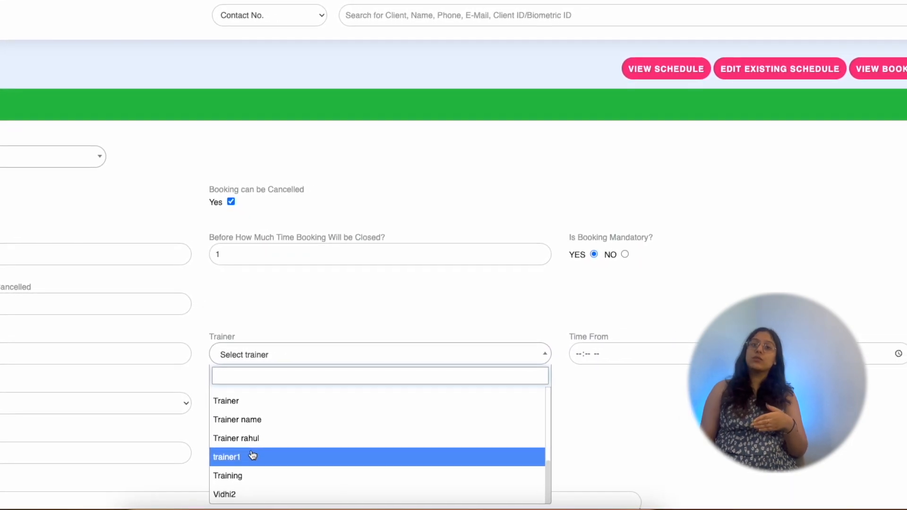
{"action": "left_click", "coordinate": [252, 455]}
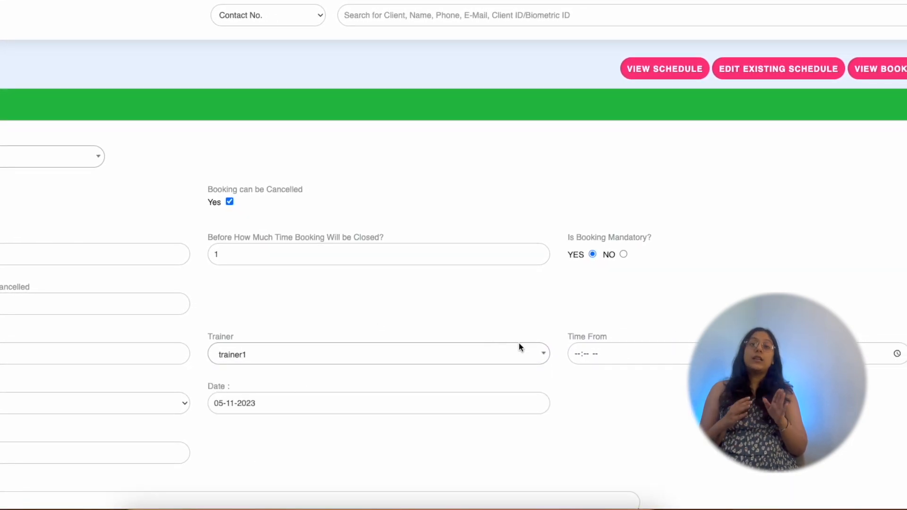
{"action": "left_click", "coordinate": [579, 355]}
{"action": "type", "text": "1100a"}
{"action": "key", "text": "Tab"}
{"action": "key", "text": "Tab"}
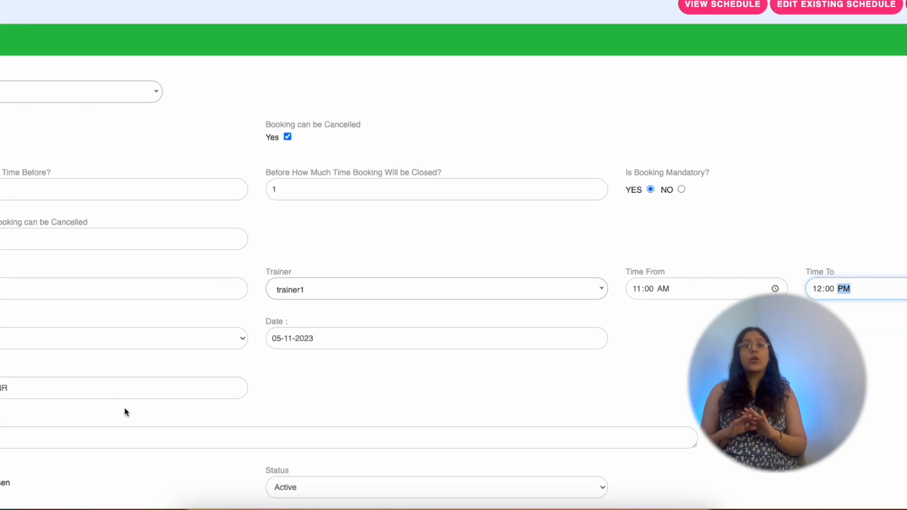
{"action": "left_click", "coordinate": [101, 338]}
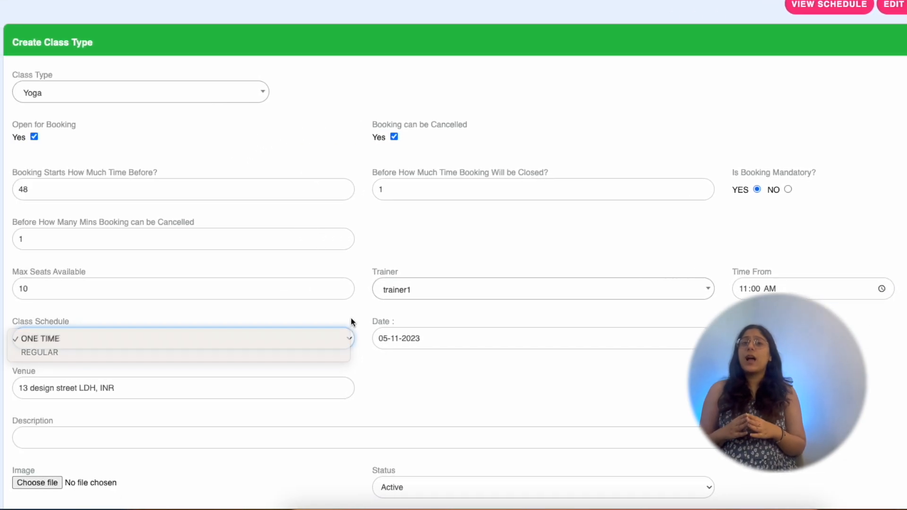
{"action": "left_click", "coordinate": [351, 322]}
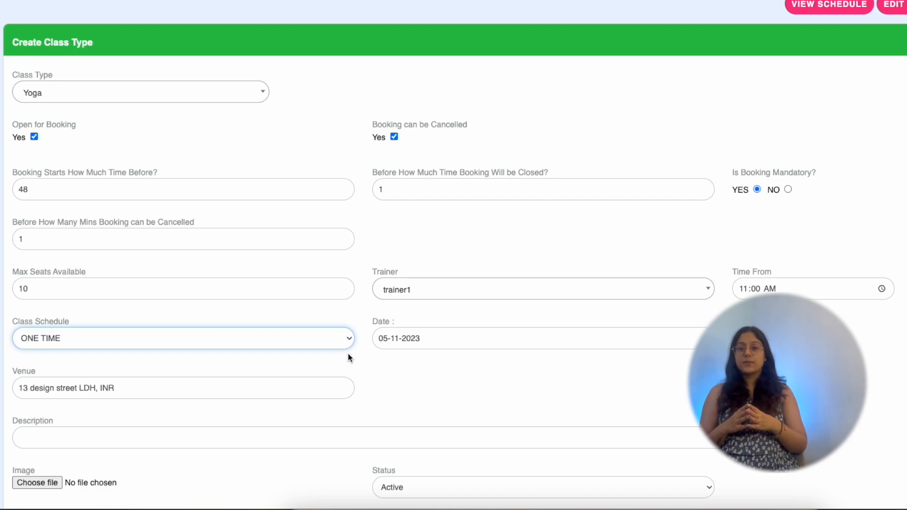
Switch the class schedule to Regular and add Monday, Tuesday and Wednesday as days
{"action": "left_click", "coordinate": [324, 344]}
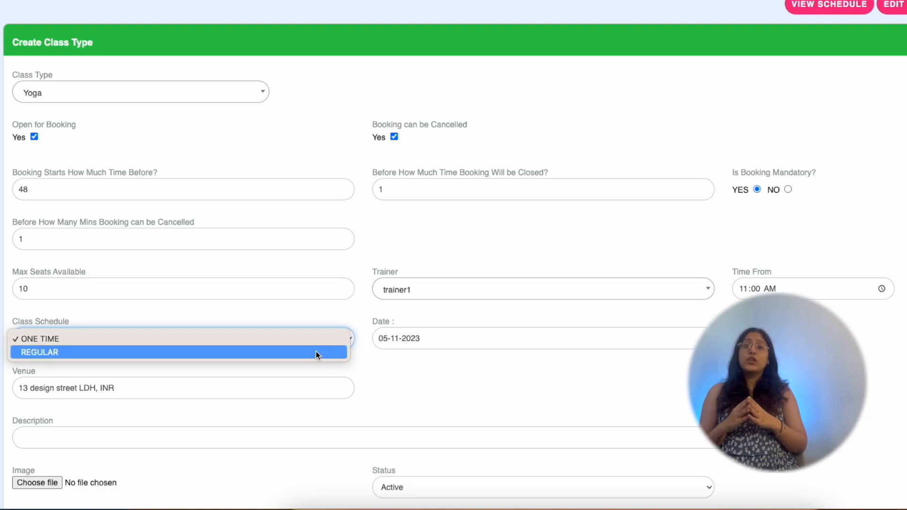
{"action": "left_click", "coordinate": [315, 352]}
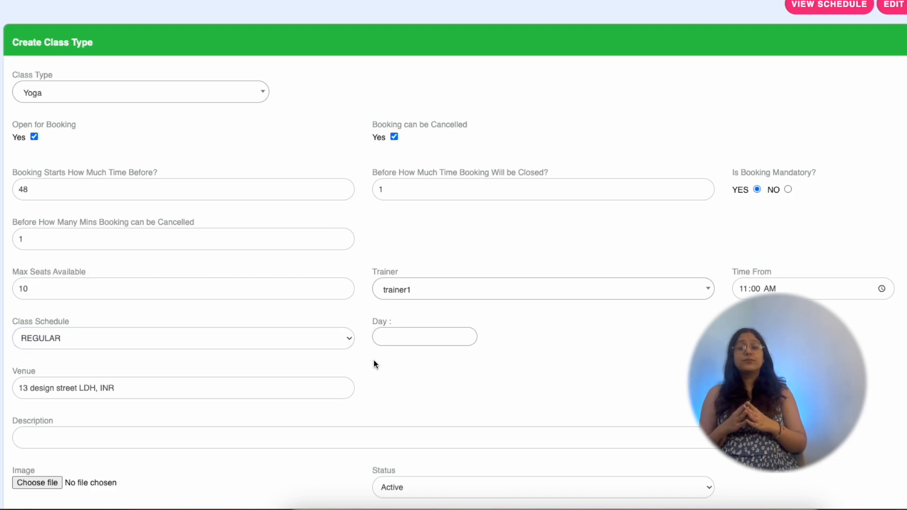
{"action": "left_click", "coordinate": [394, 334]}
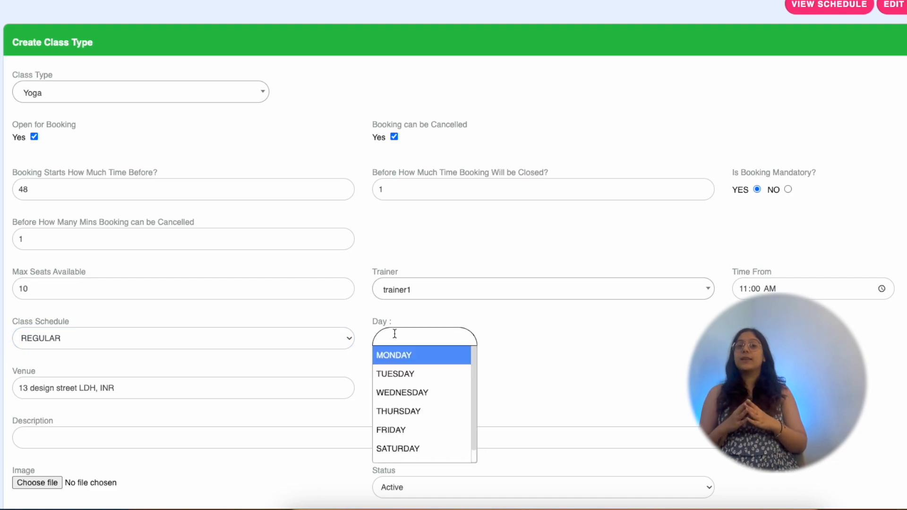
{"action": "left_click", "coordinate": [401, 356]}
{"action": "left_click", "coordinate": [455, 337]}
{"action": "left_click", "coordinate": [440, 373]}
{"action": "left_click", "coordinate": [491, 342]}
{"action": "left_click", "coordinate": [454, 392]}
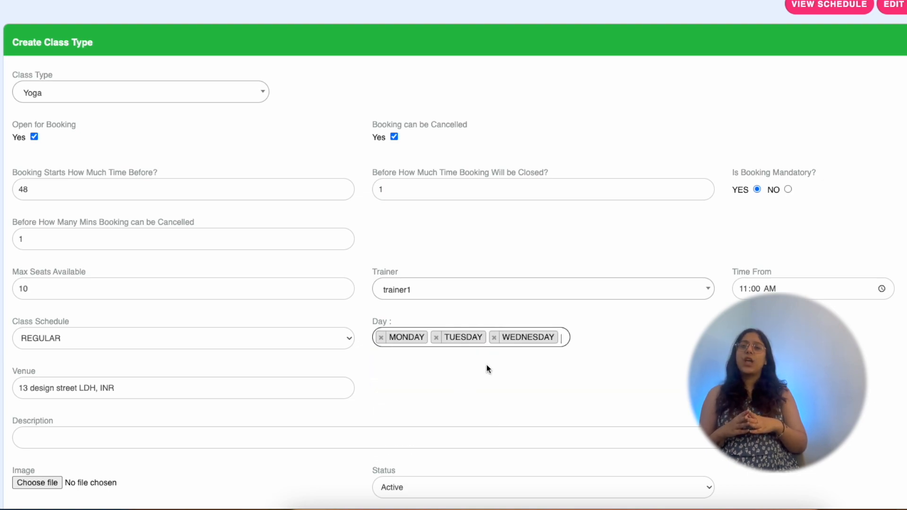
Add Saturday and Sunday to the Yoga class days
{"action": "left_click", "coordinate": [563, 339]}
{"action": "scroll", "coordinate": [474, 467], "scroll_direction": "down", "scroll_amount": 1}
{"action": "left_click", "coordinate": [472, 490]}
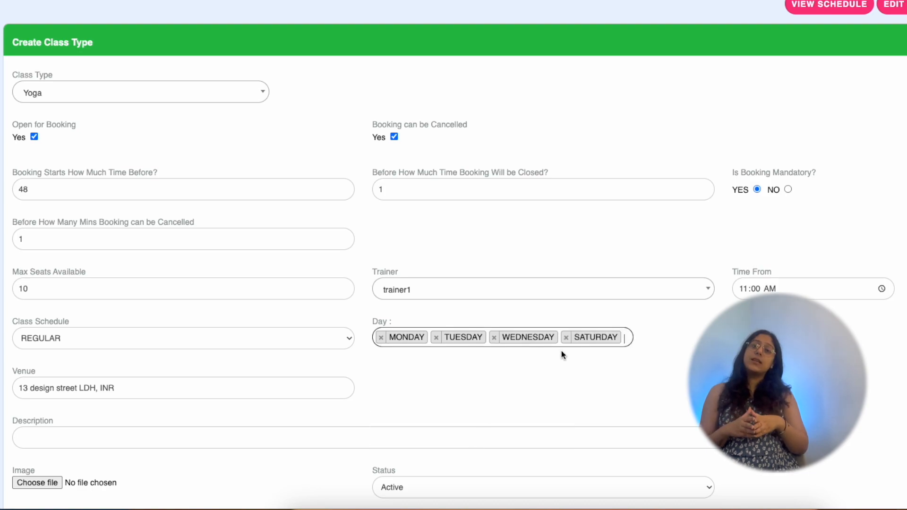
{"action": "left_click", "coordinate": [618, 338]}
{"action": "scroll", "coordinate": [483, 454], "scroll_direction": "down", "scroll_amount": 1}
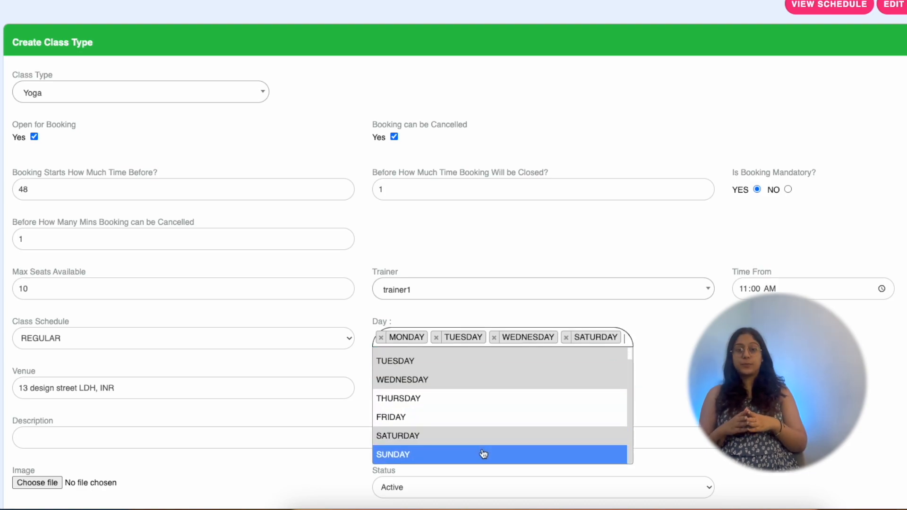
{"action": "left_click", "coordinate": [483, 454]}
{"action": "scroll", "coordinate": [576, 380], "scroll_direction": "down", "scroll_amount": 2}
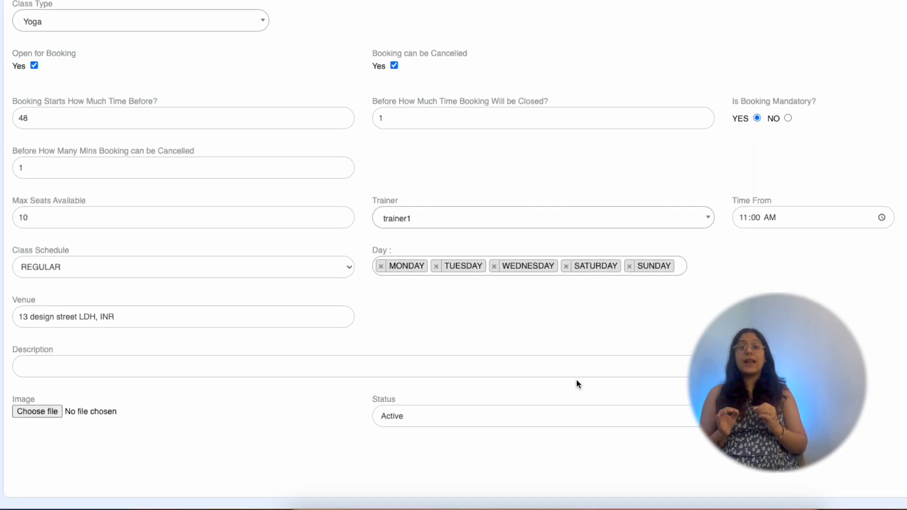
{"action": "scroll", "coordinate": [576, 379], "scroll_direction": "down", "scroll_amount": 1}
{"action": "left_click", "coordinate": [69, 337]}
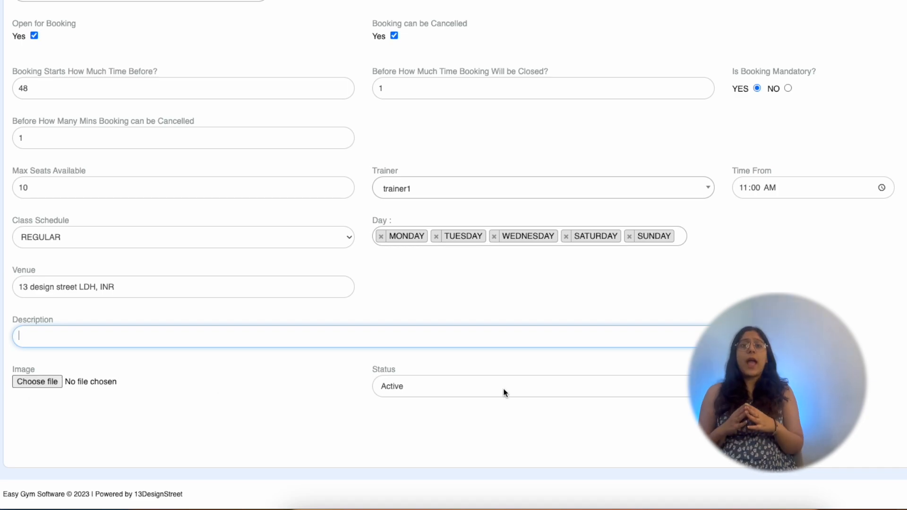
Save the recurring Yoga schedule and open booking for trainer1's 11:00–12:00 Yoga class on 6 November
{"action": "key", "text": "Return"}
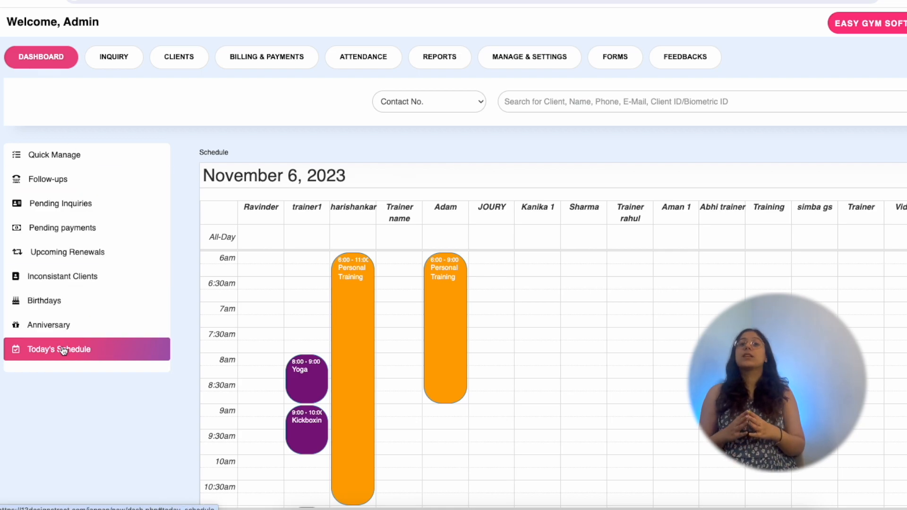
{"action": "scroll", "coordinate": [322, 263], "scroll_direction": "down", "scroll_amount": 2}
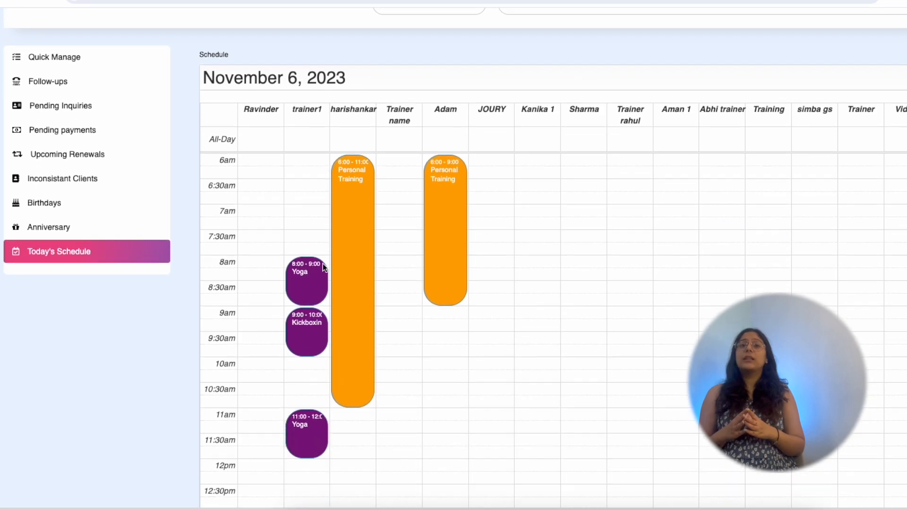
{"action": "left_click", "coordinate": [307, 430]}
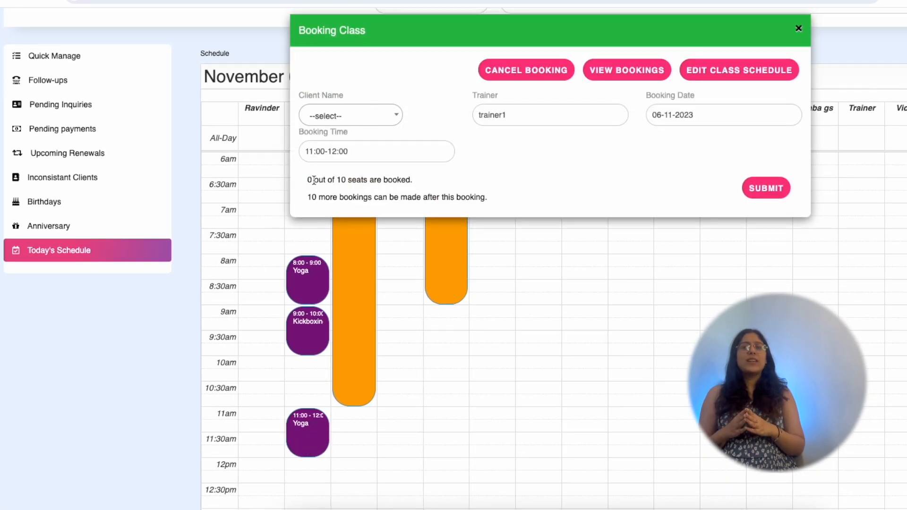
Note the 0 of 10 seats booked, then book the test client into the 11:00 Yoga class and confirm
{"action": "left_click_drag", "start_coordinate": [309, 180], "coordinate": [398, 179]}
{"action": "left_click_drag", "start_coordinate": [308, 197], "coordinate": [493, 199]}
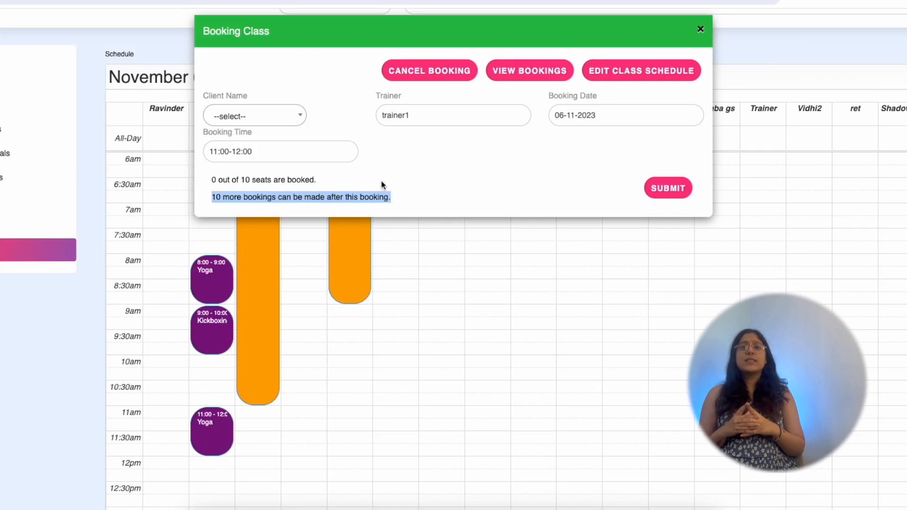
{"action": "left_click", "coordinate": [388, 116]}
{"action": "left_click", "coordinate": [279, 176]}
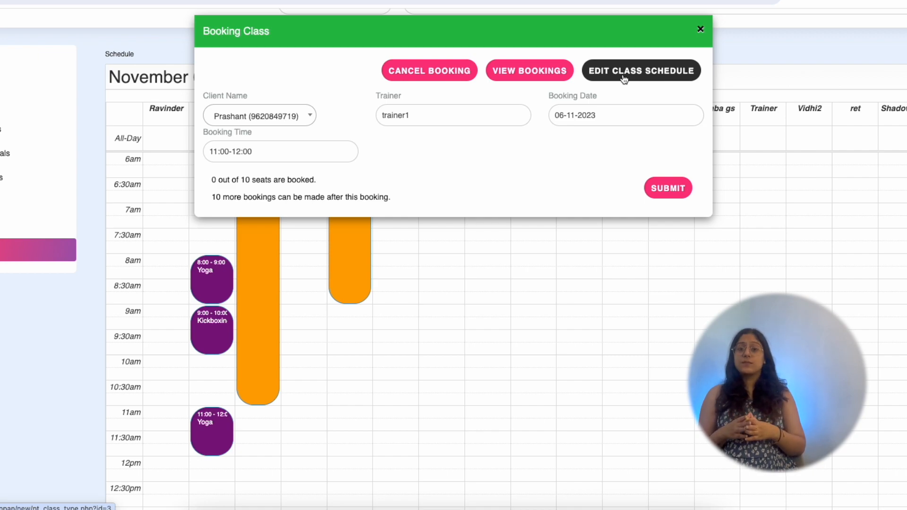
{"action": "left_click", "coordinate": [680, 188]}
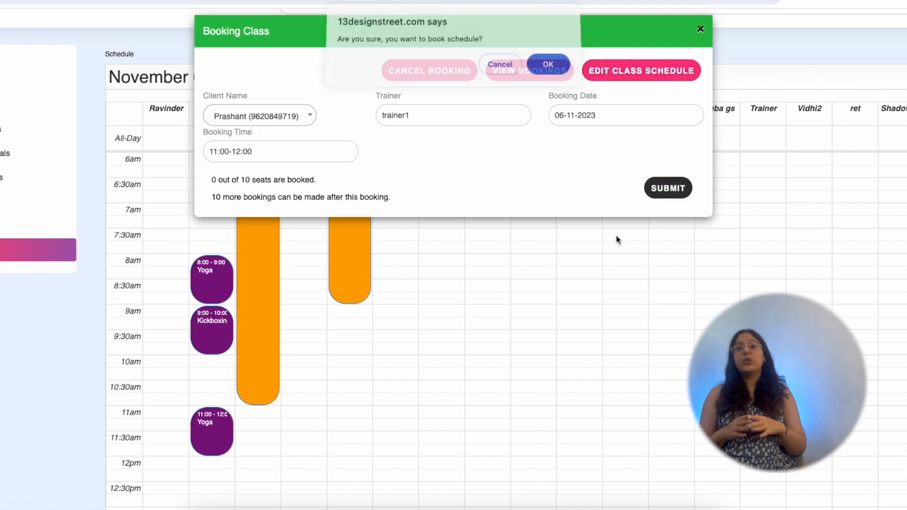
{"action": "left_click", "coordinate": [544, 74]}
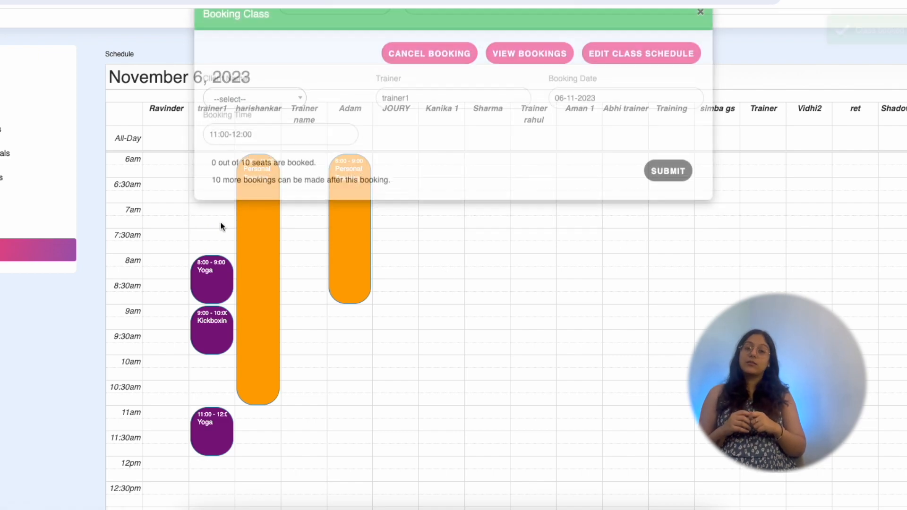
{"action": "scroll", "coordinate": [60, 249], "scroll_direction": "down", "scroll_amount": 3}
{"action": "scroll", "coordinate": [59, 249], "scroll_direction": "up", "scroll_amount": 5}
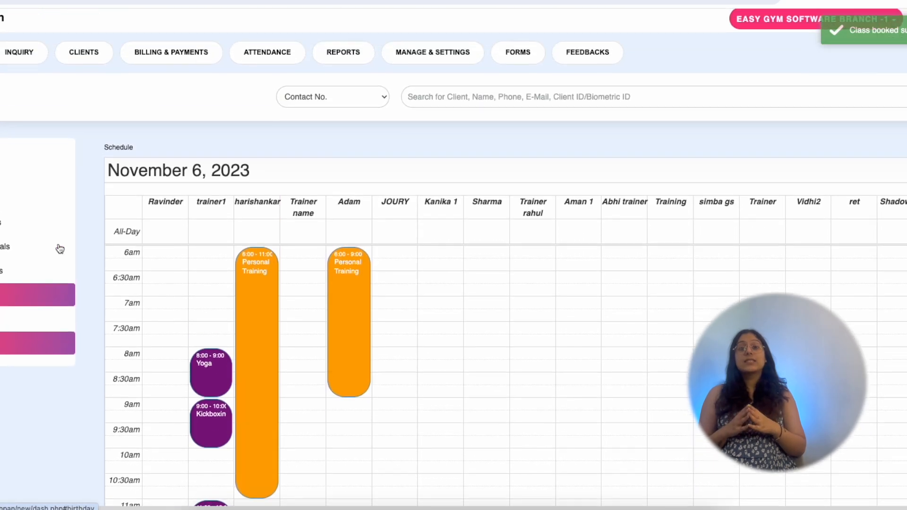